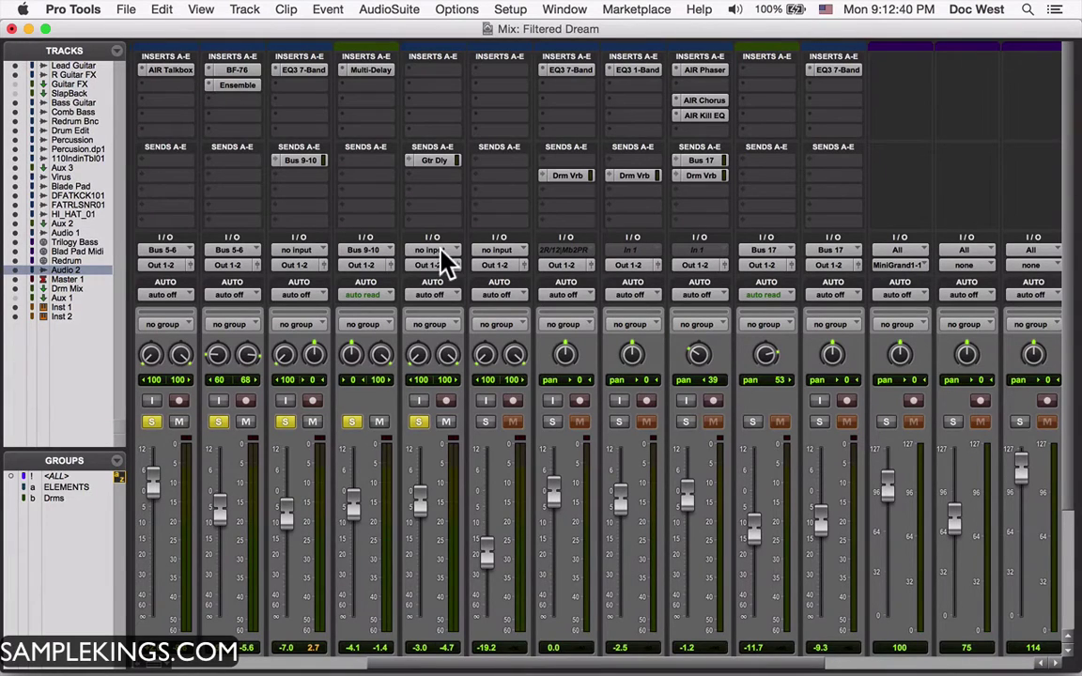
# Step: Play the Filtered Dream mix and clear solo on the four soloed tracks
pyautogui.hscroll(-5, 441, 252)
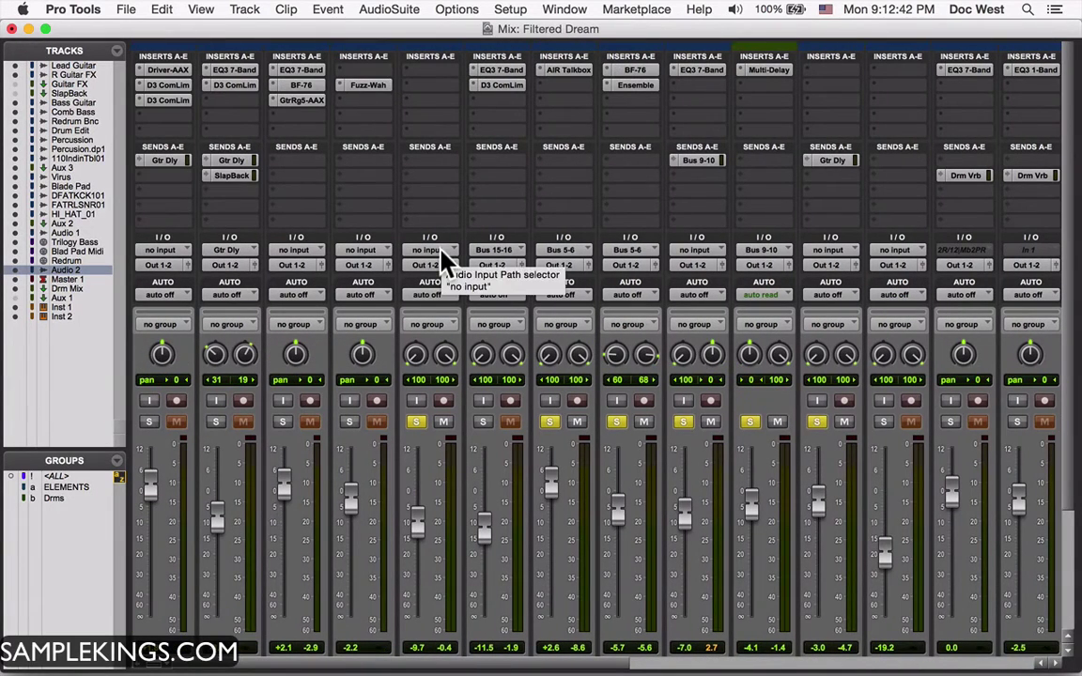
pyautogui.press('space')
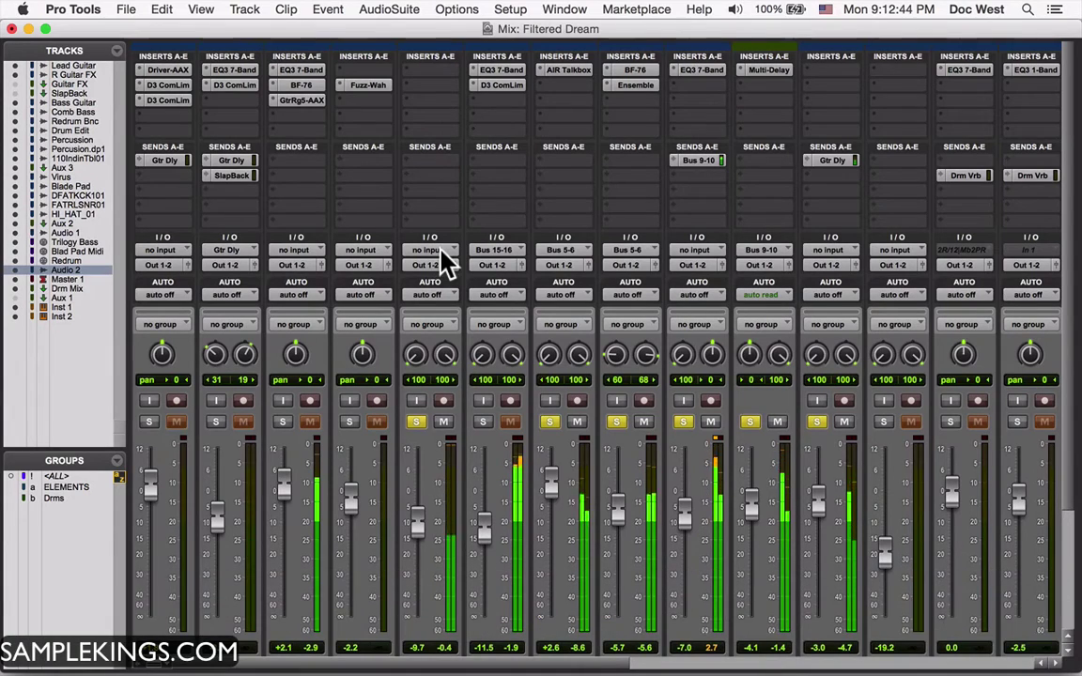
pyautogui.click(416, 421)
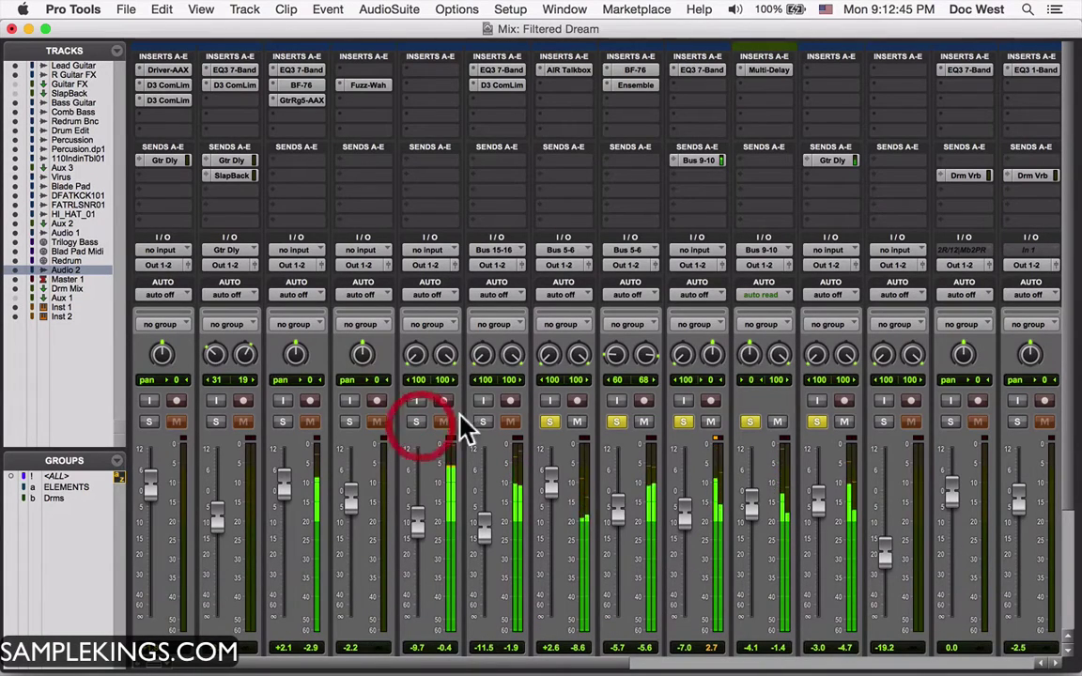
pyautogui.click(547, 422)
pyautogui.click(615, 421)
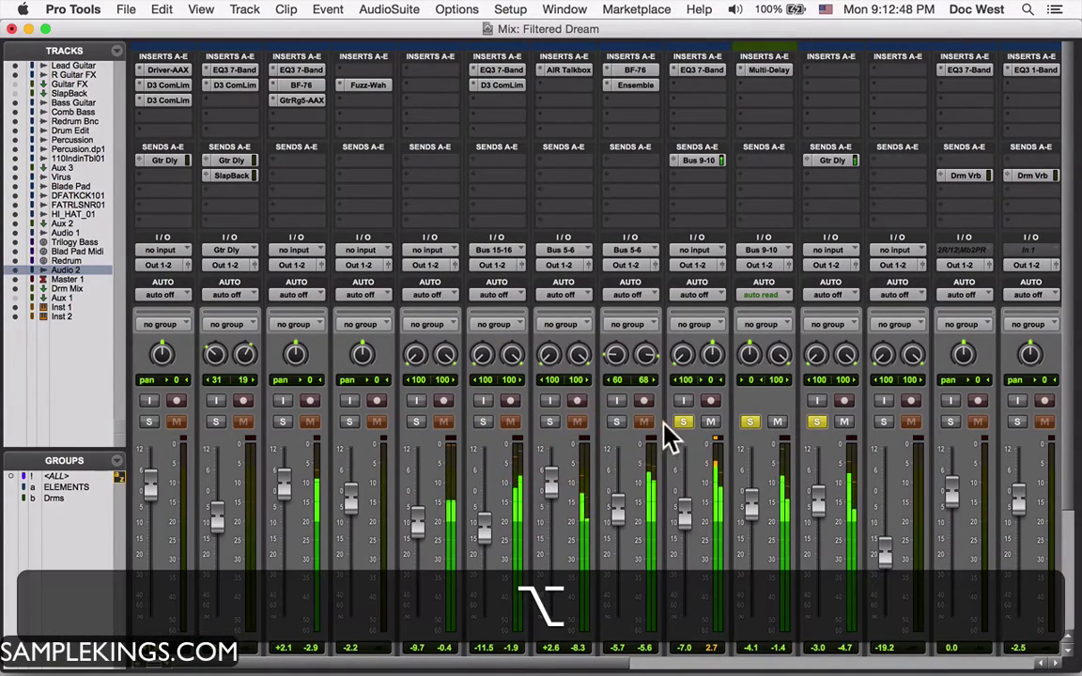
pyautogui.keyDown('alt'); pyautogui.click(683, 422); pyautogui.keyUp('alt')
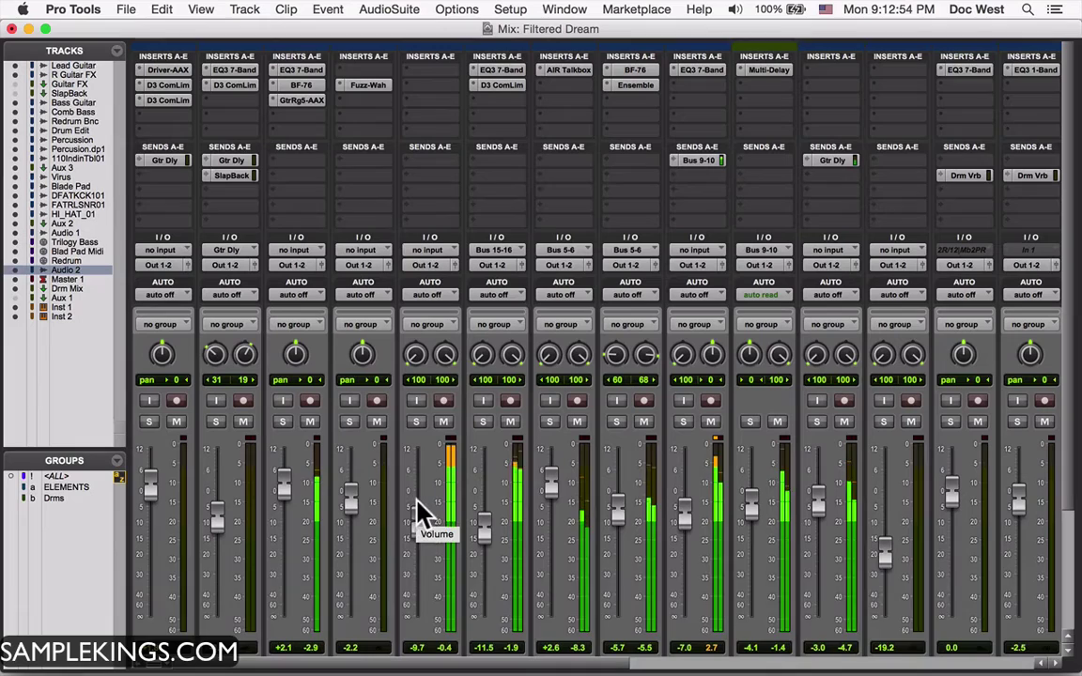
pyautogui.press('space')
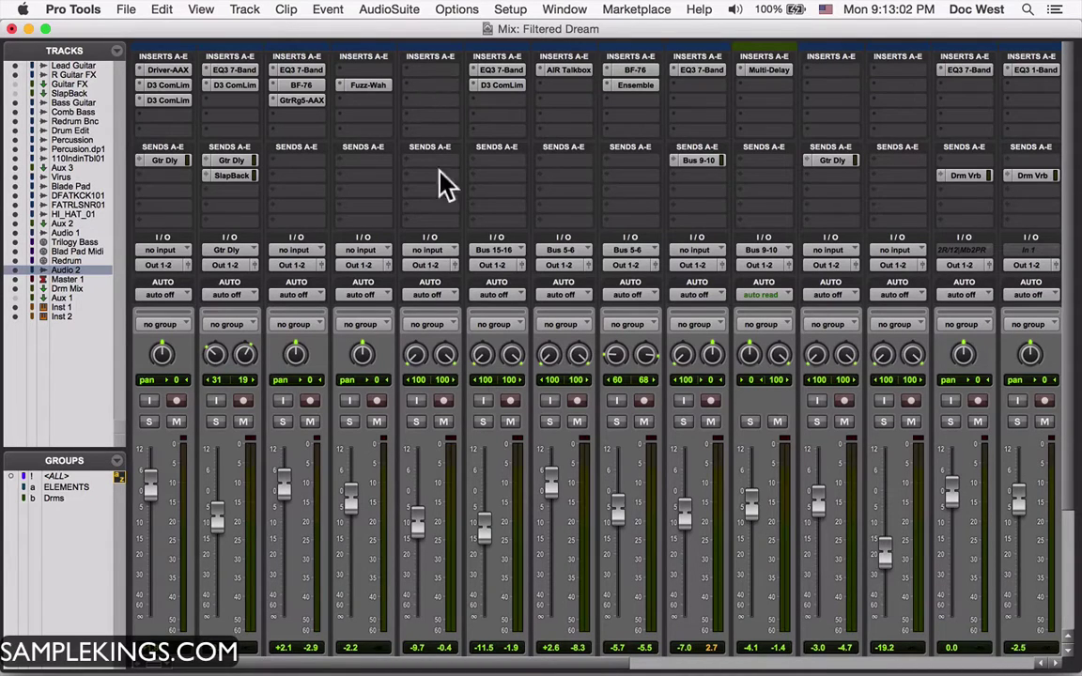
pyautogui.scroll(-5, 441, 197)
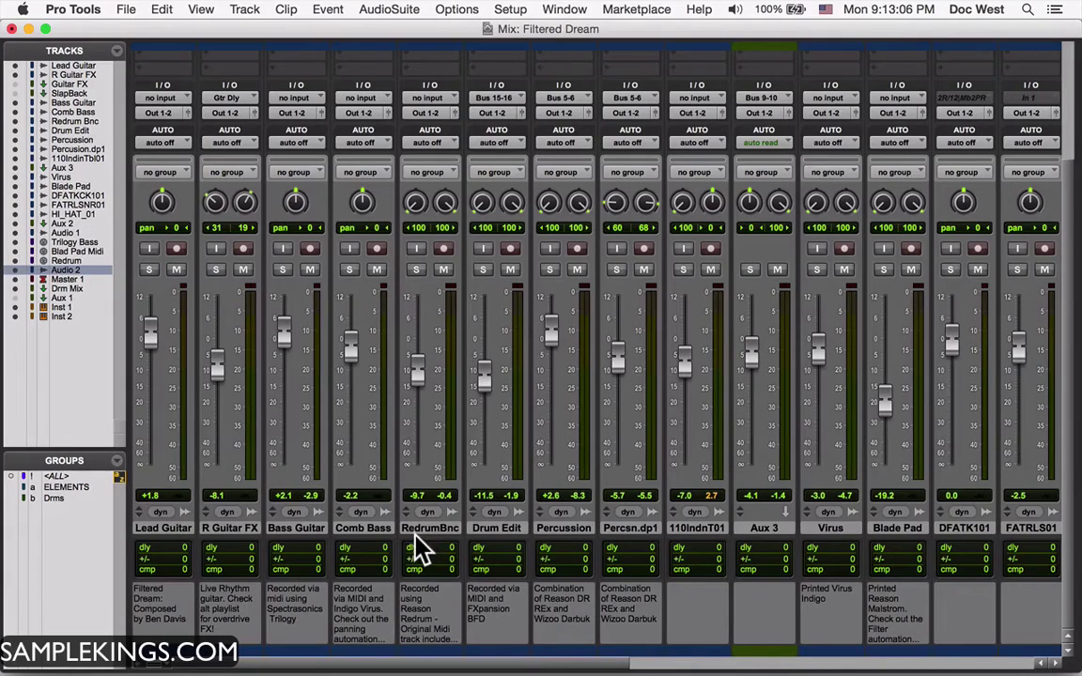
pyautogui.scroll(3, 440, 458)
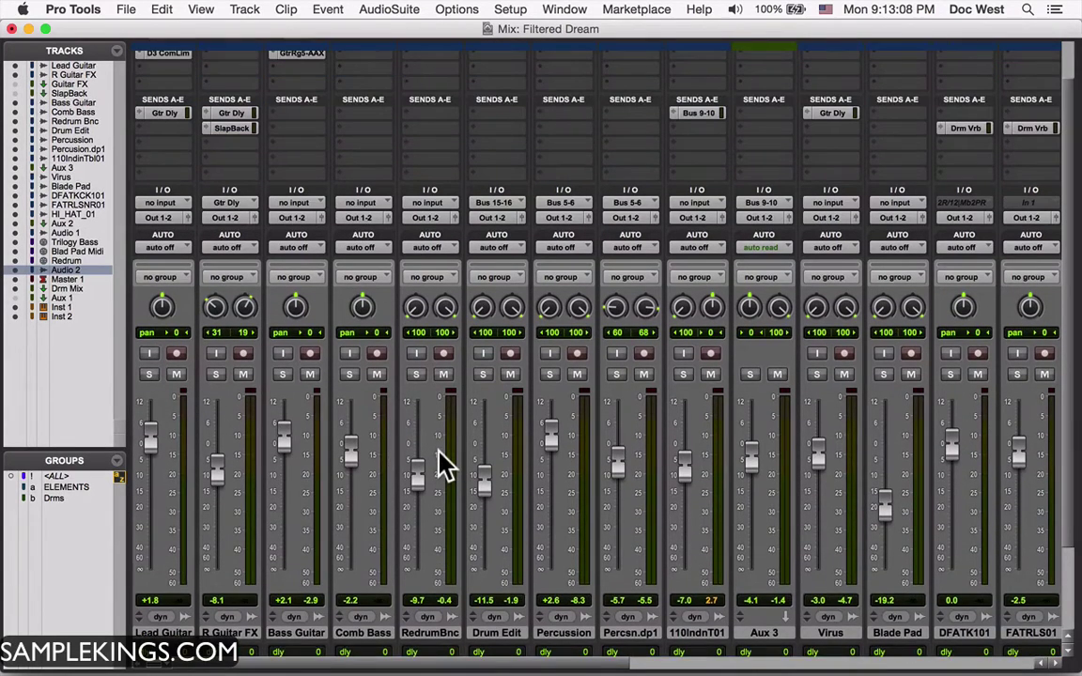
pyautogui.scroll(2, 441, 462)
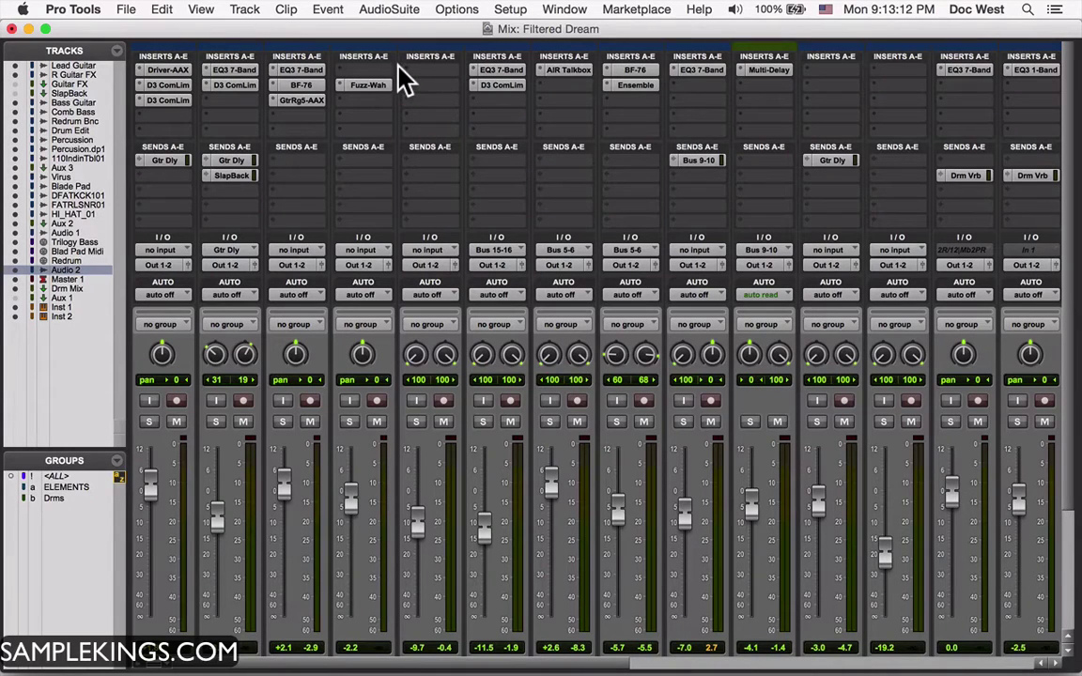
pyautogui.scroll(-4, 447, 313)
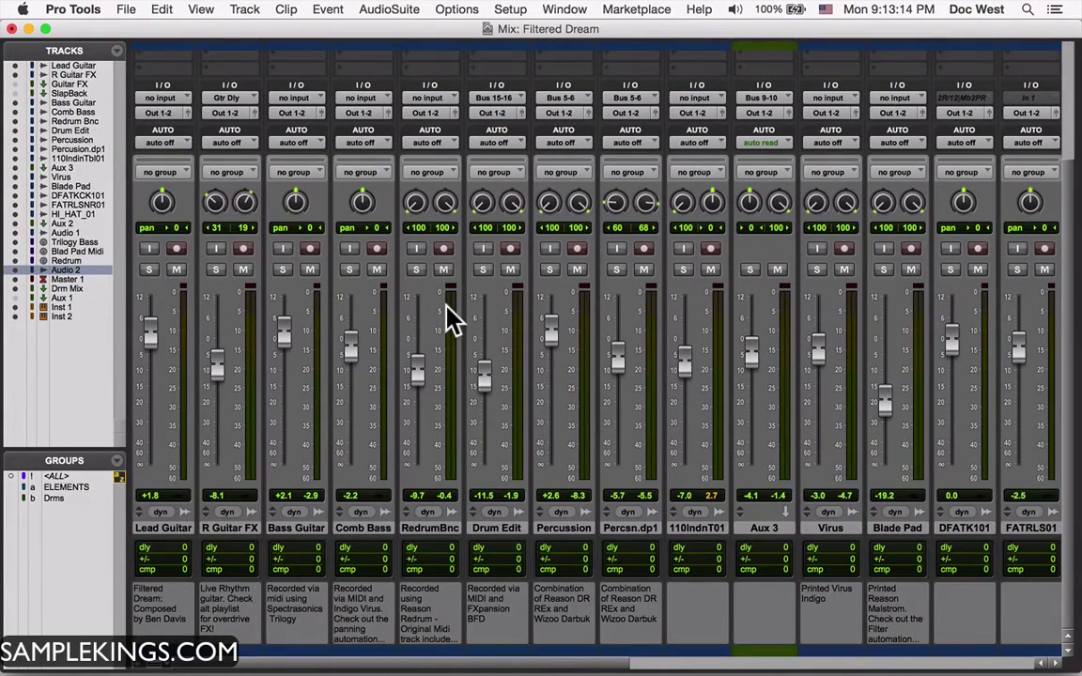
# Step: With RedrumBnc selected, create a new stereo audio track, Audio 3, after it
pyautogui.click(422, 529)
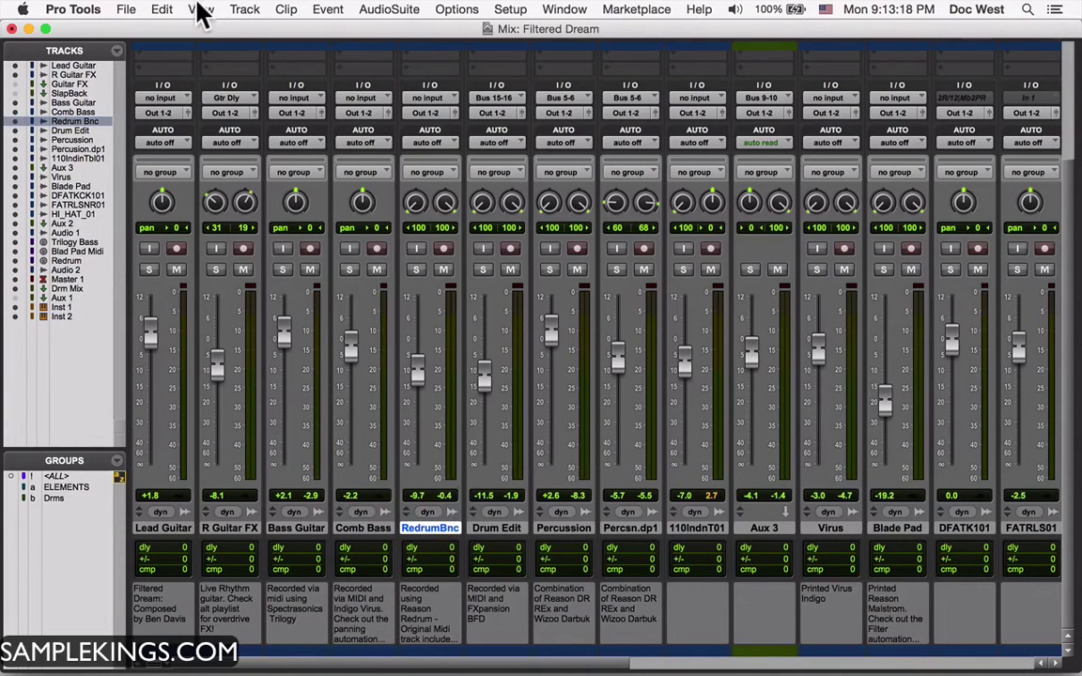
pyautogui.click(243, 10)
pyautogui.click(248, 32)
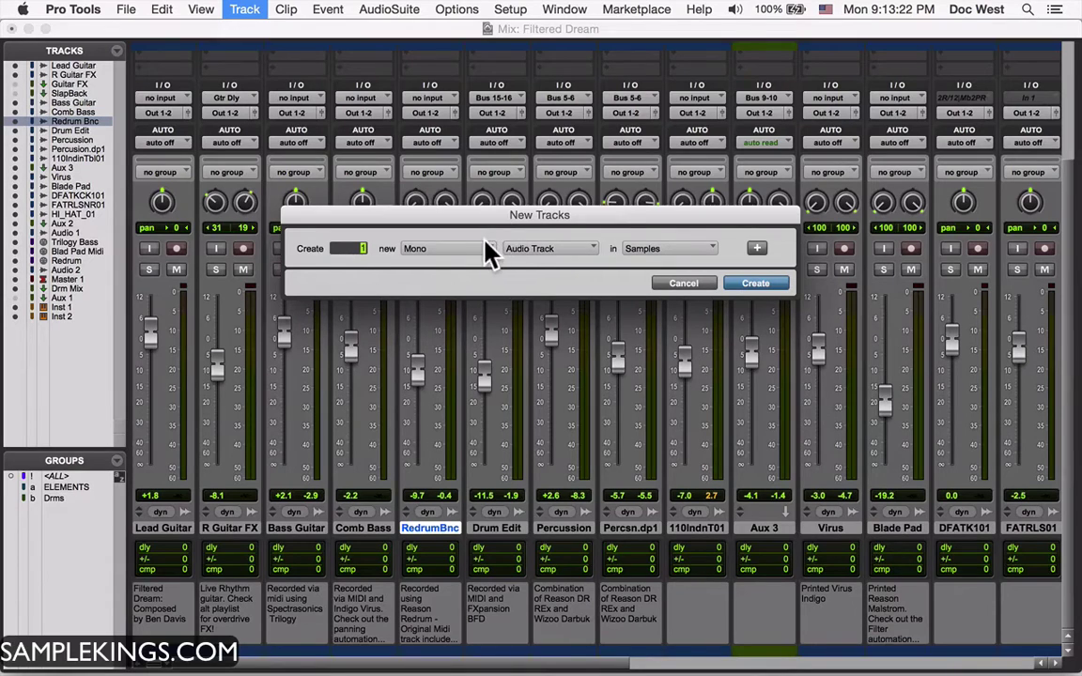
pyautogui.click(487, 249)
pyautogui.click(452, 270)
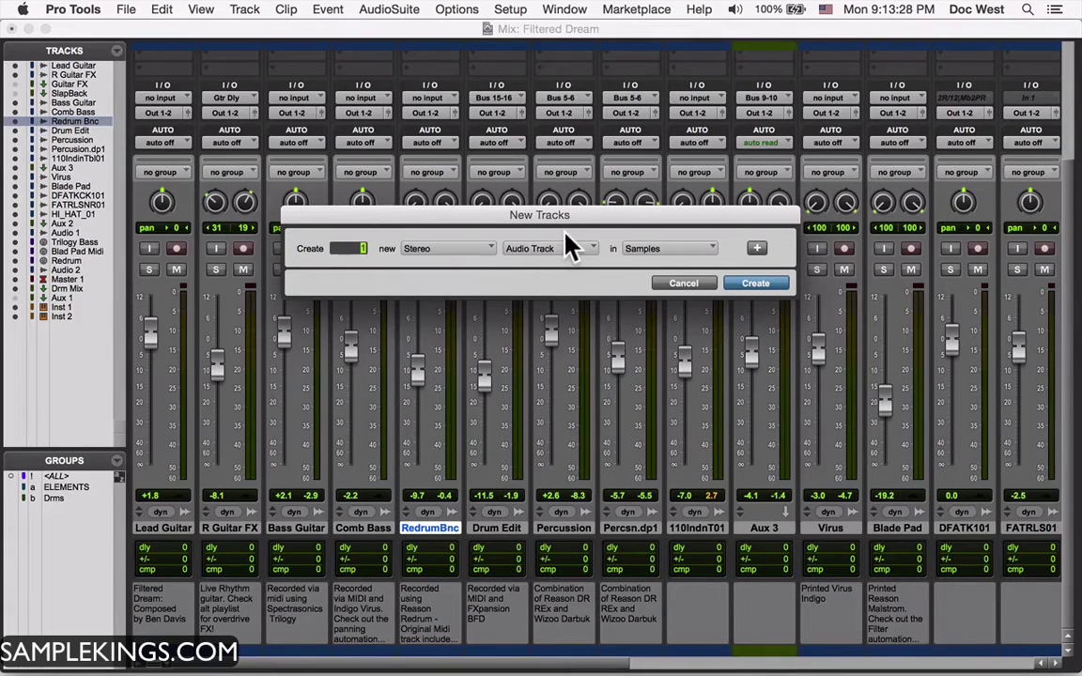
pyautogui.click(759, 285)
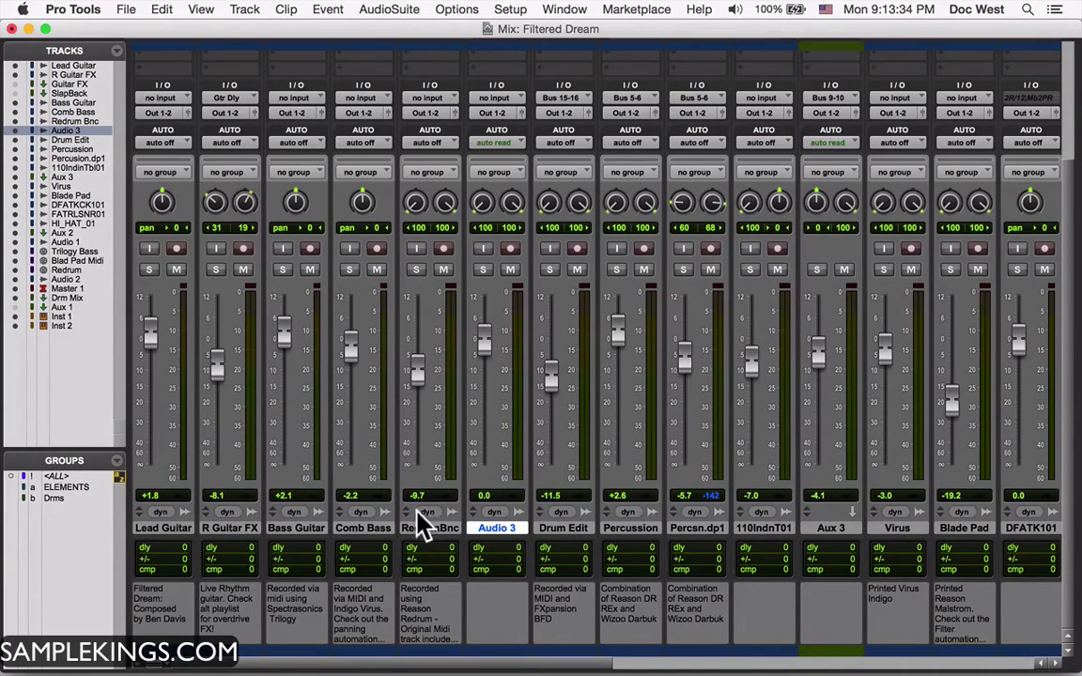
# Step: Browse Audio 3's first insert to the multichannel Instrument plug-ins, where MPC is listed
pyautogui.scroll(3, 505, 453)
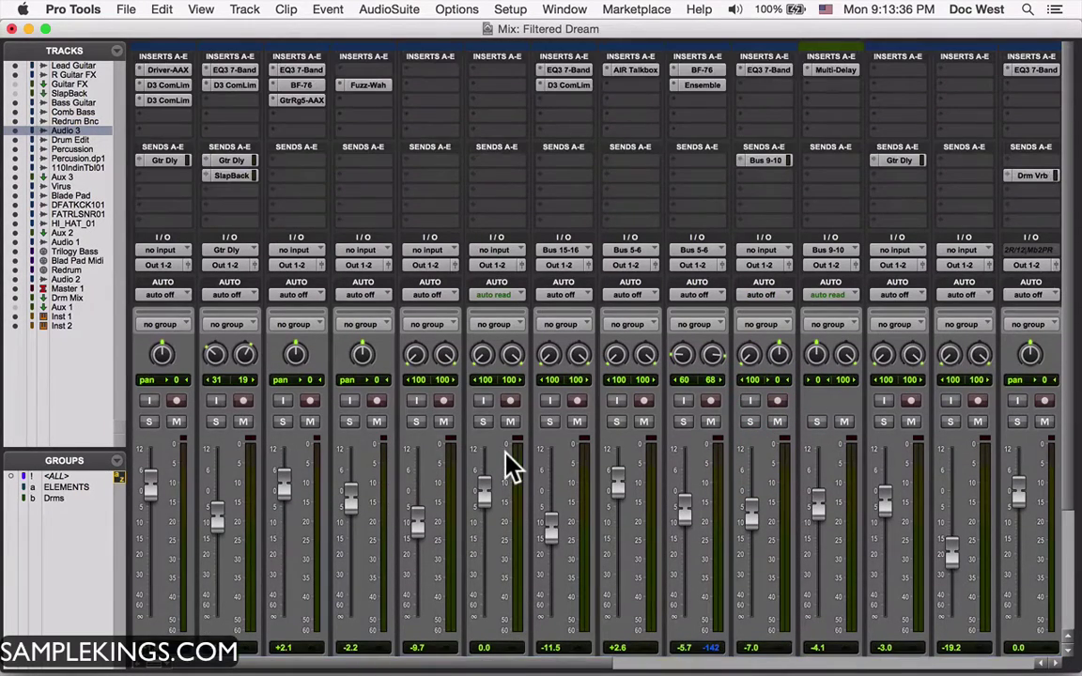
pyautogui.click(476, 71)
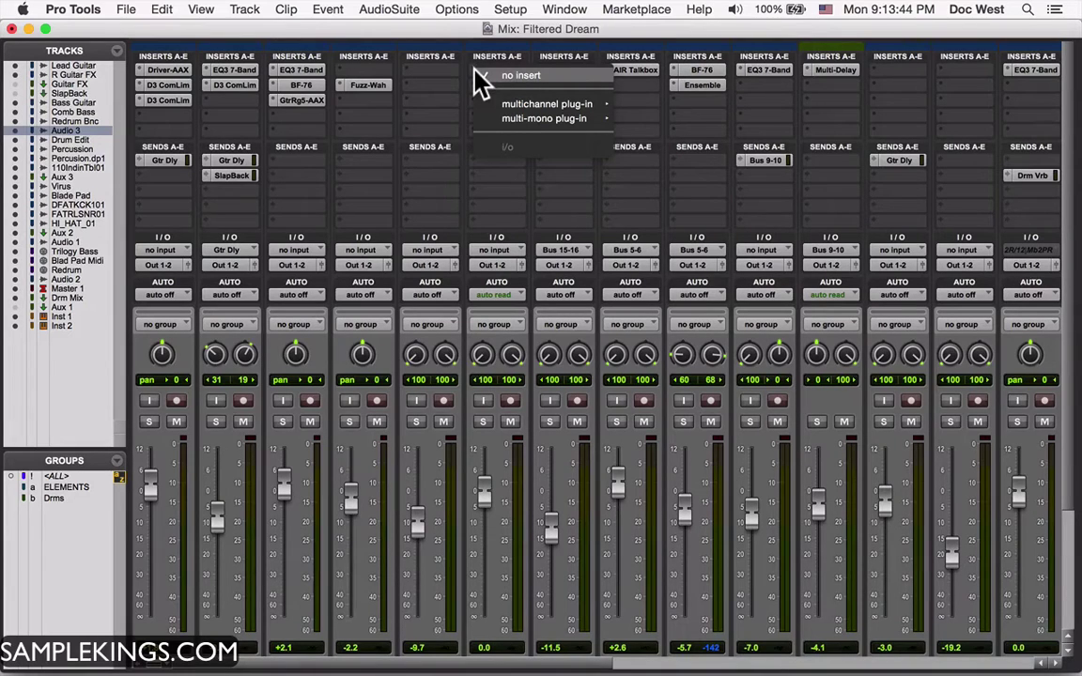
pyautogui.moveTo(504, 119)
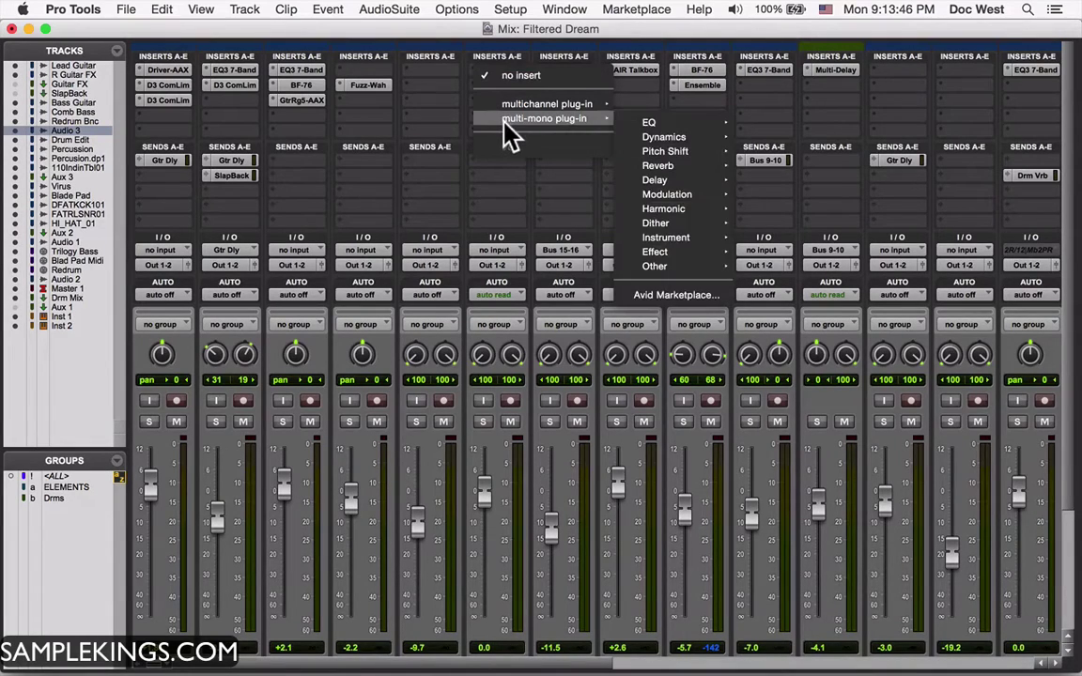
pyautogui.moveTo(676, 239)
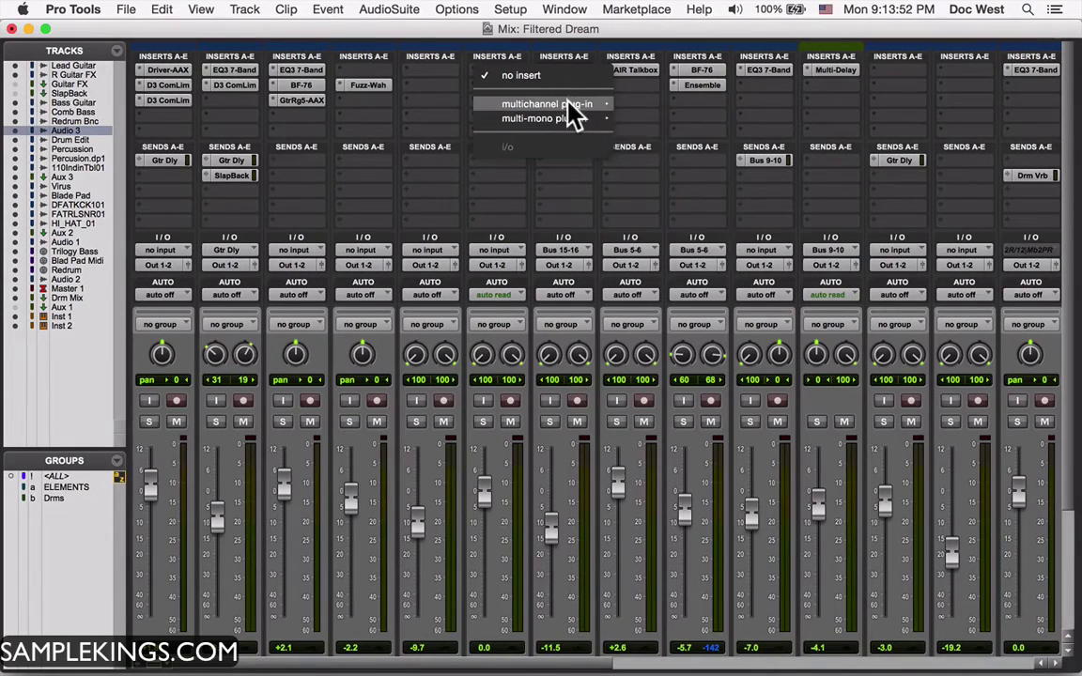
pyautogui.moveTo(569, 108)
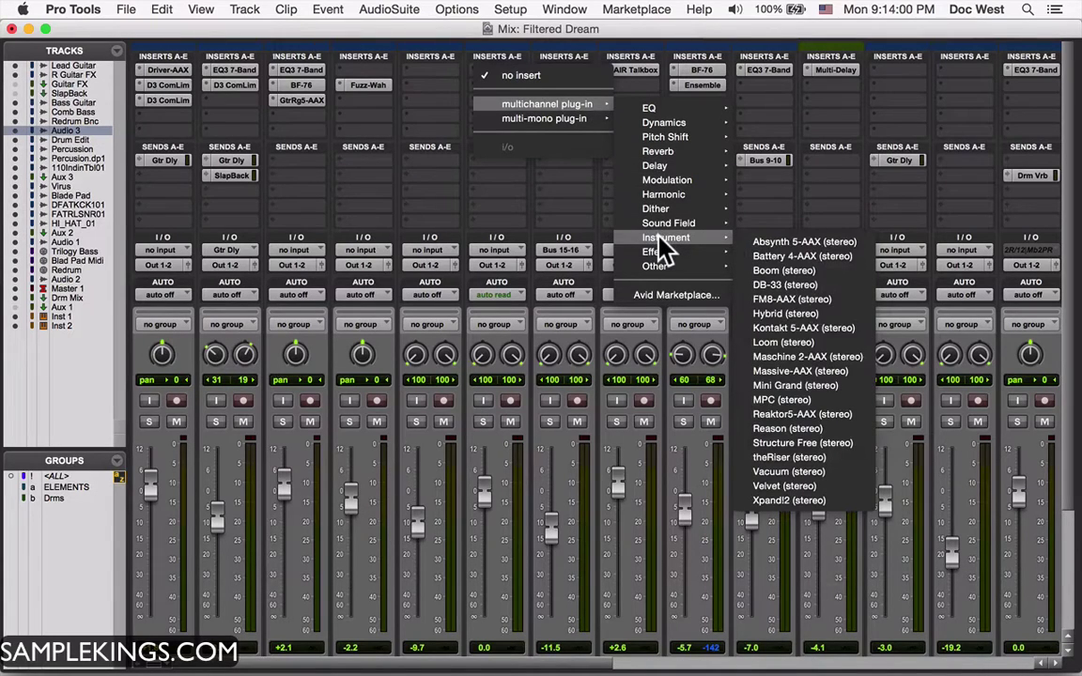
# Step: Insert MPC (stereo) on Audio 3, move its window left and dismiss the Accessibility notice
pyautogui.click(794, 402)
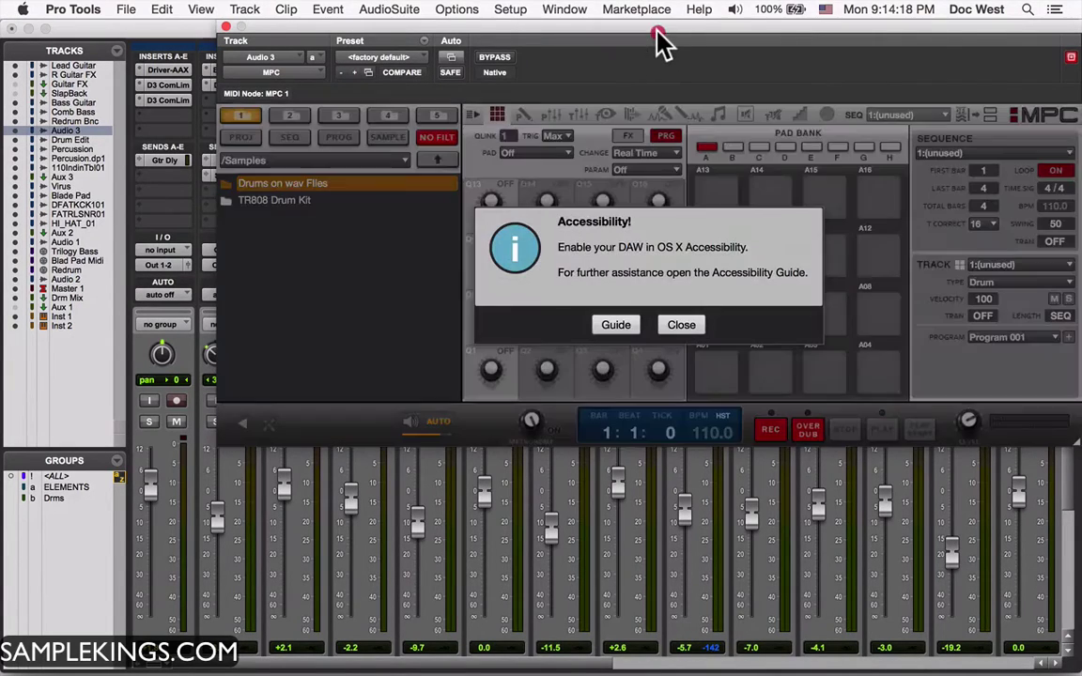
pyautogui.moveTo(656, 43); pyautogui.dragTo(549, 75)
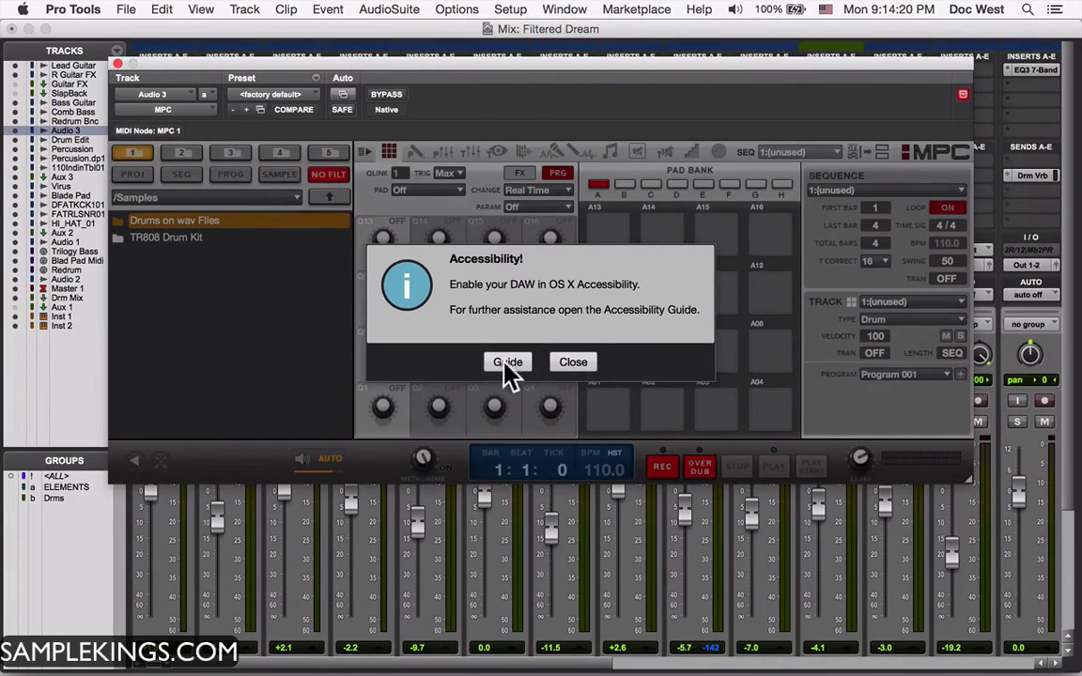
pyautogui.click(572, 361)
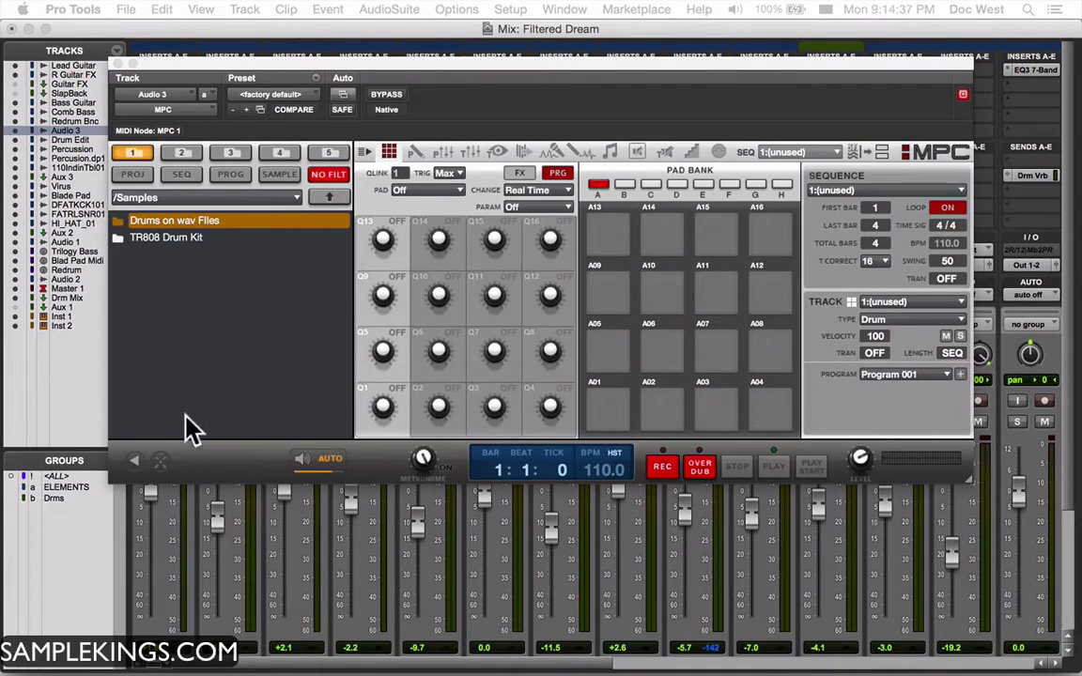
# Step: Load the Trap 808 Luv Kit Demo from The Vault's Projects folder in the MPC browser
pyautogui.click(165, 469)
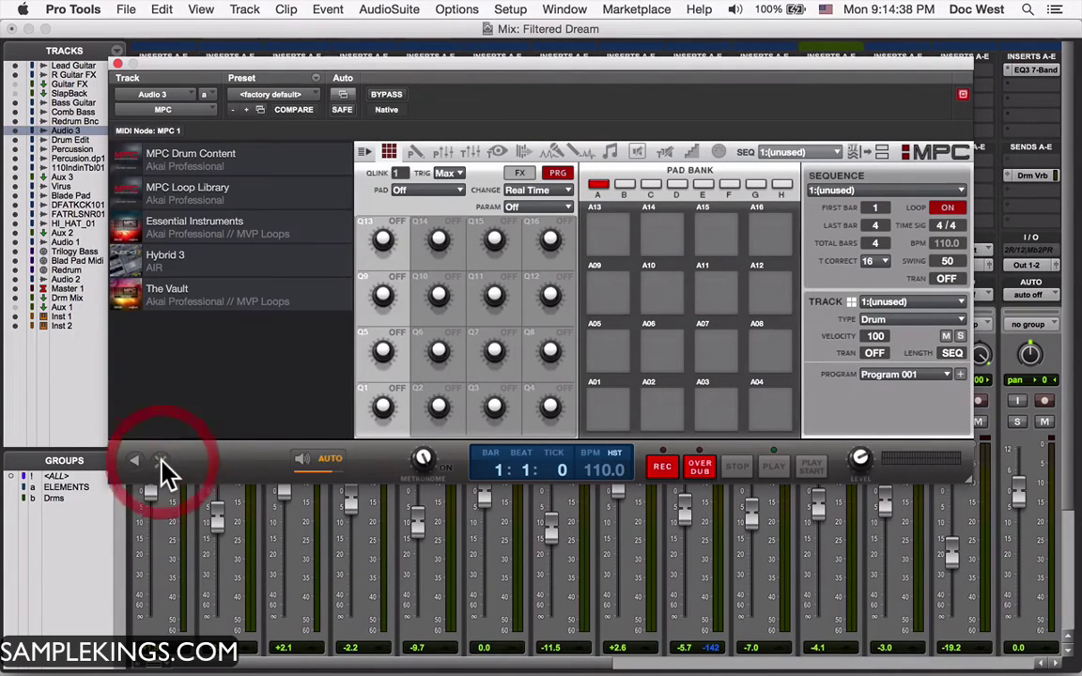
pyautogui.click(210, 305)
pyautogui.scroll(-3, 212, 307)
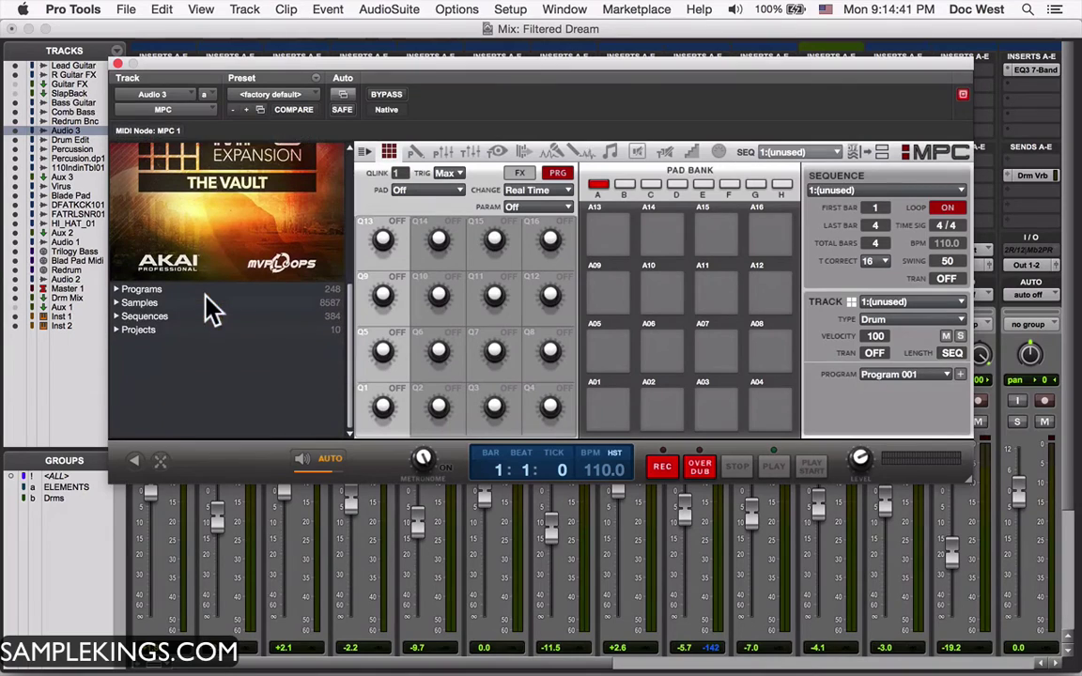
pyautogui.click(117, 329)
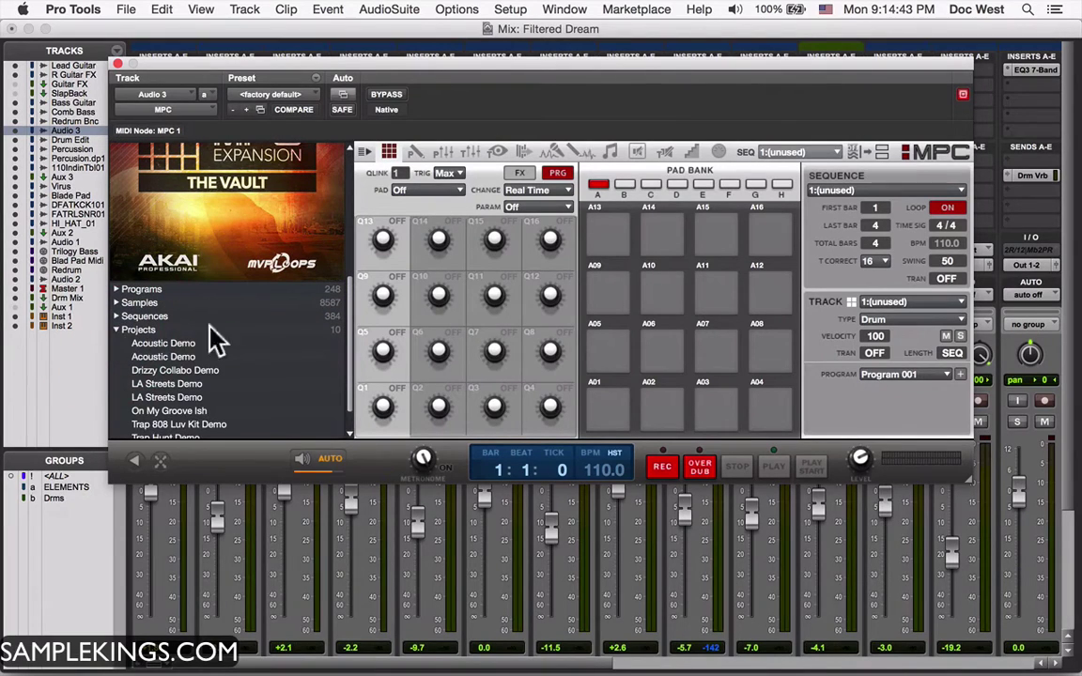
pyautogui.scroll(-2, 217, 385)
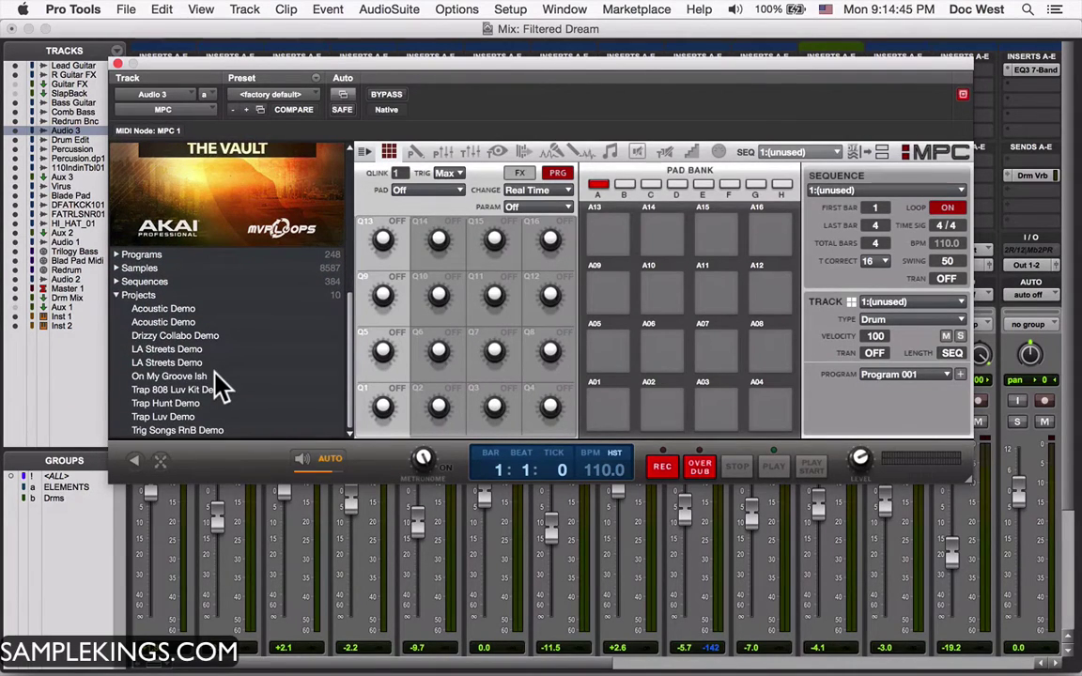
pyautogui.click(217, 391)
pyautogui.doubleClick(217, 393)
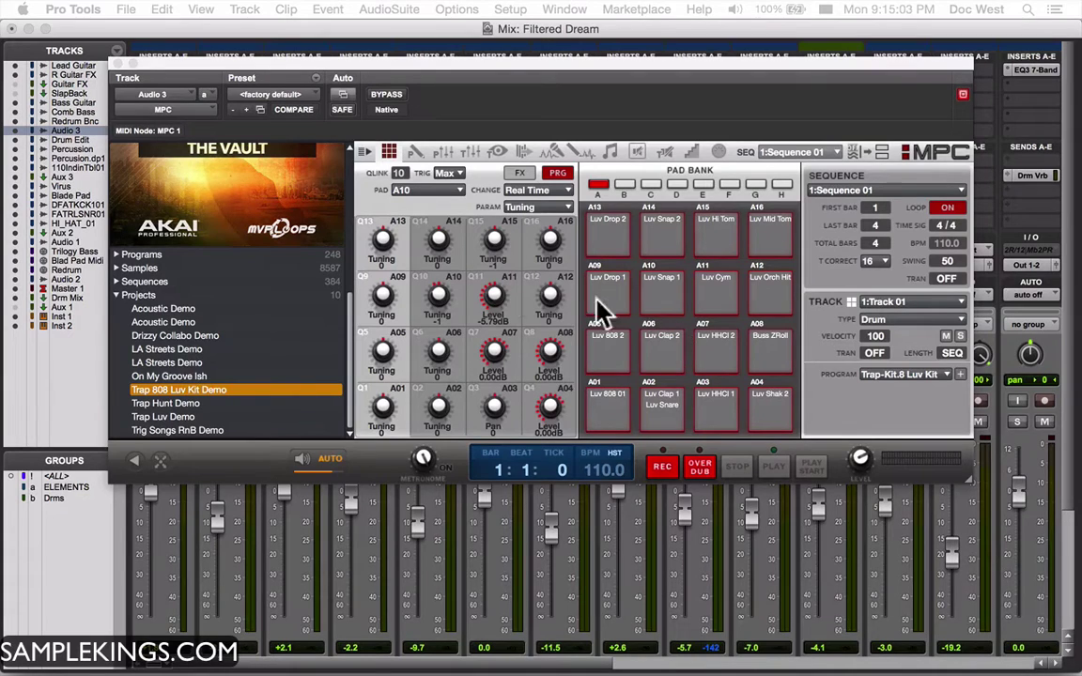
# Step: Close the MPC window, play the session, and solo the MPC channel at +5.8 dB
pyautogui.click(117, 64)
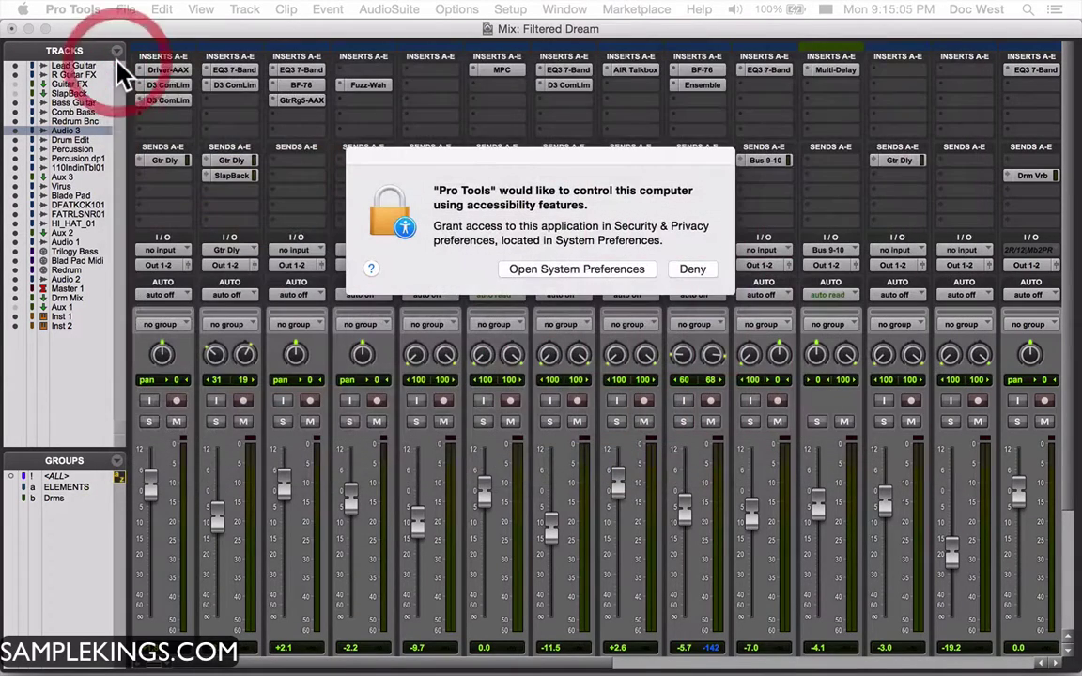
pyautogui.click(620, 270)
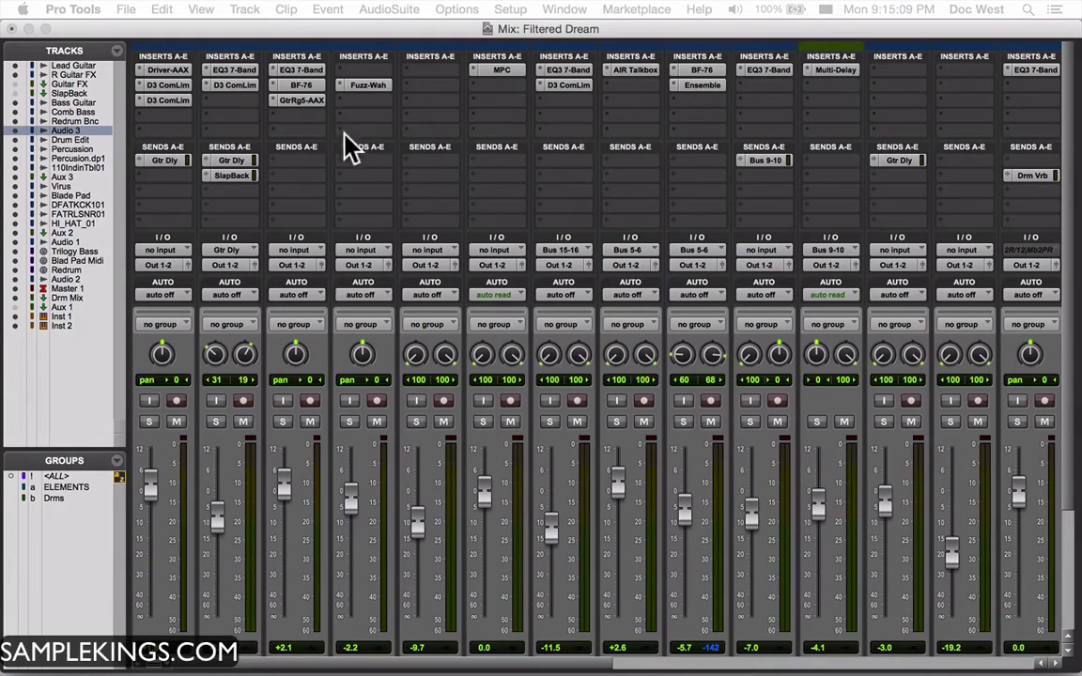
pyautogui.click(342, 34)
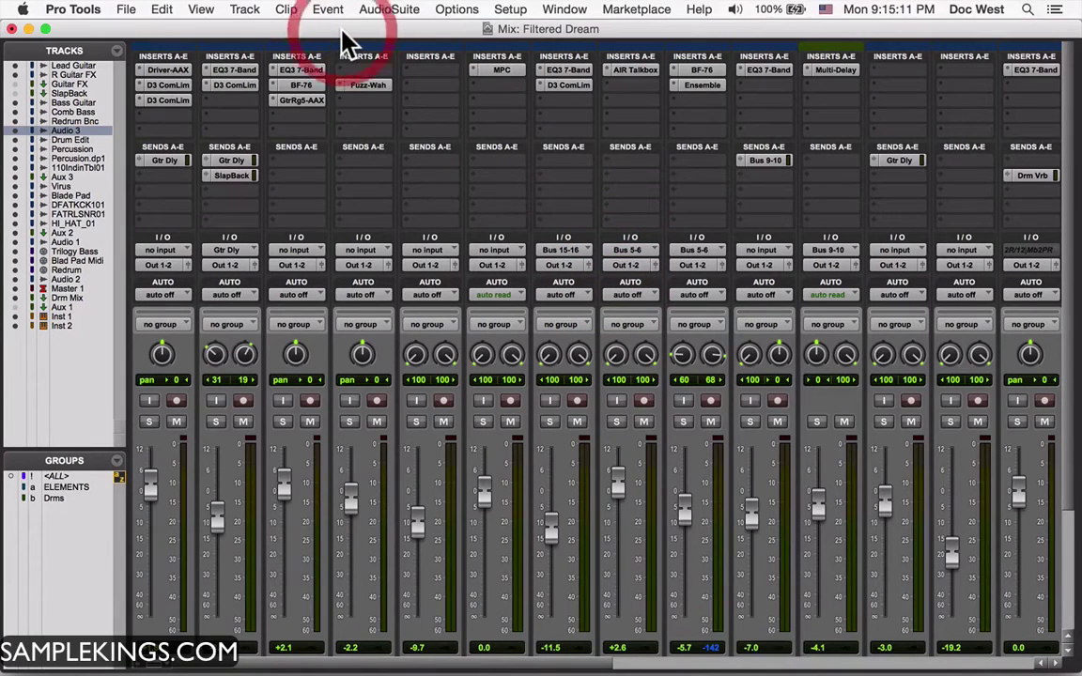
pyautogui.press('space')
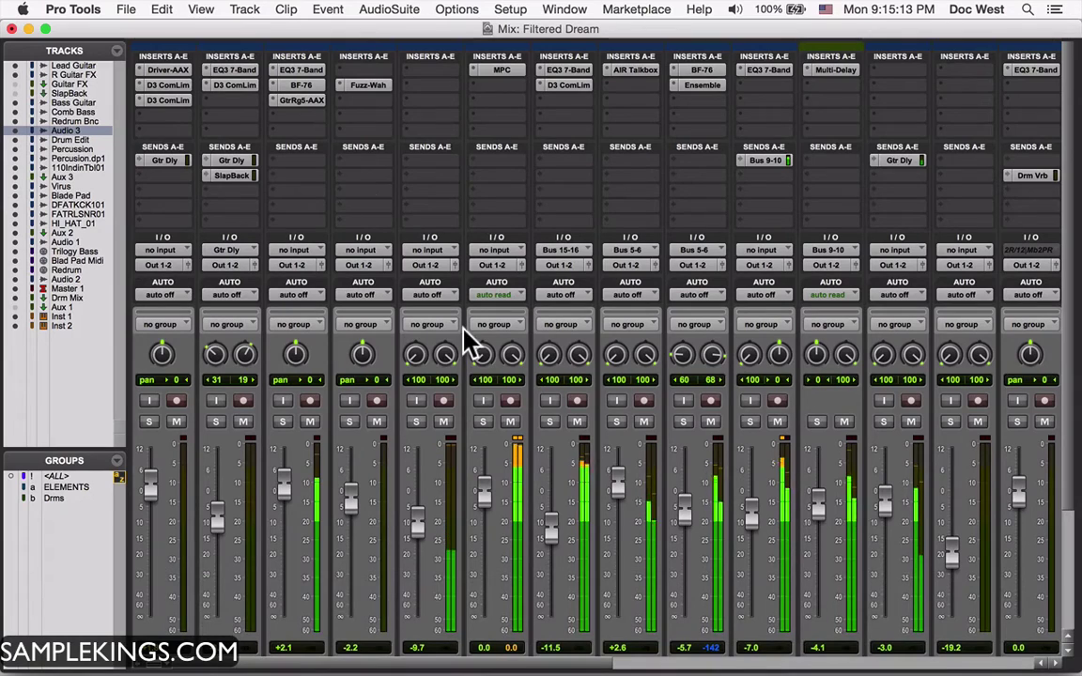
pyautogui.click(483, 423)
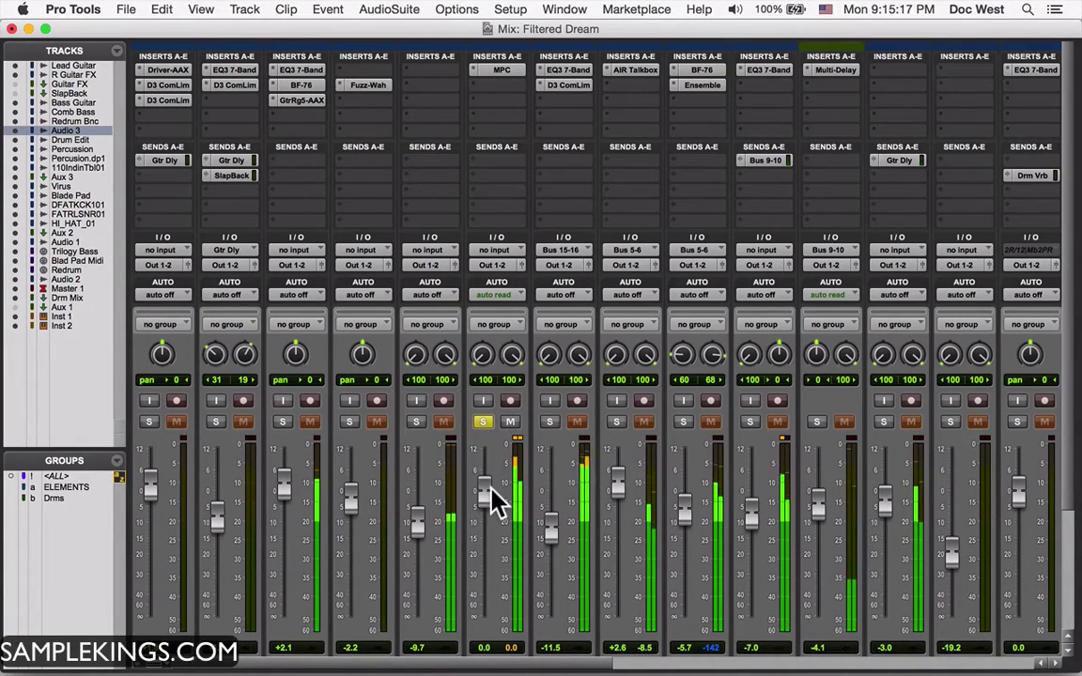
pyautogui.moveTo(492, 497); pyautogui.dragTo(488, 466)
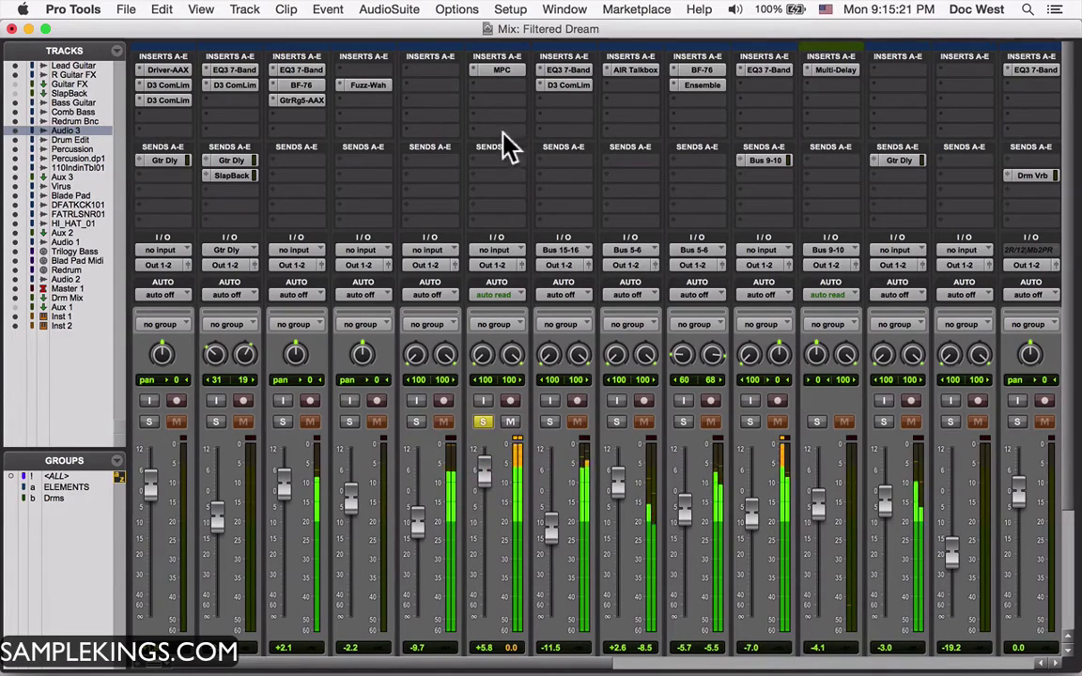
# Step: Solo the Bus 15-16, Bus 5-6 and Bus 9-10 channels, balancing faders to +7.5, +2.8, -2.0 and -3.8 dB
pyautogui.click(550, 420)
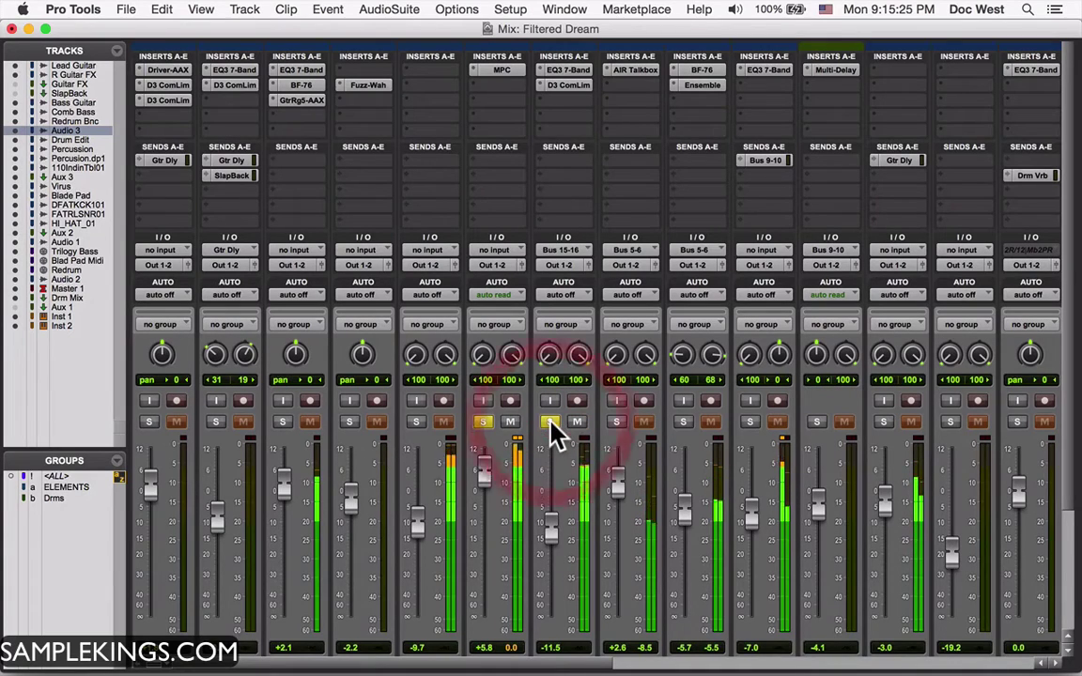
pyautogui.click(615, 423)
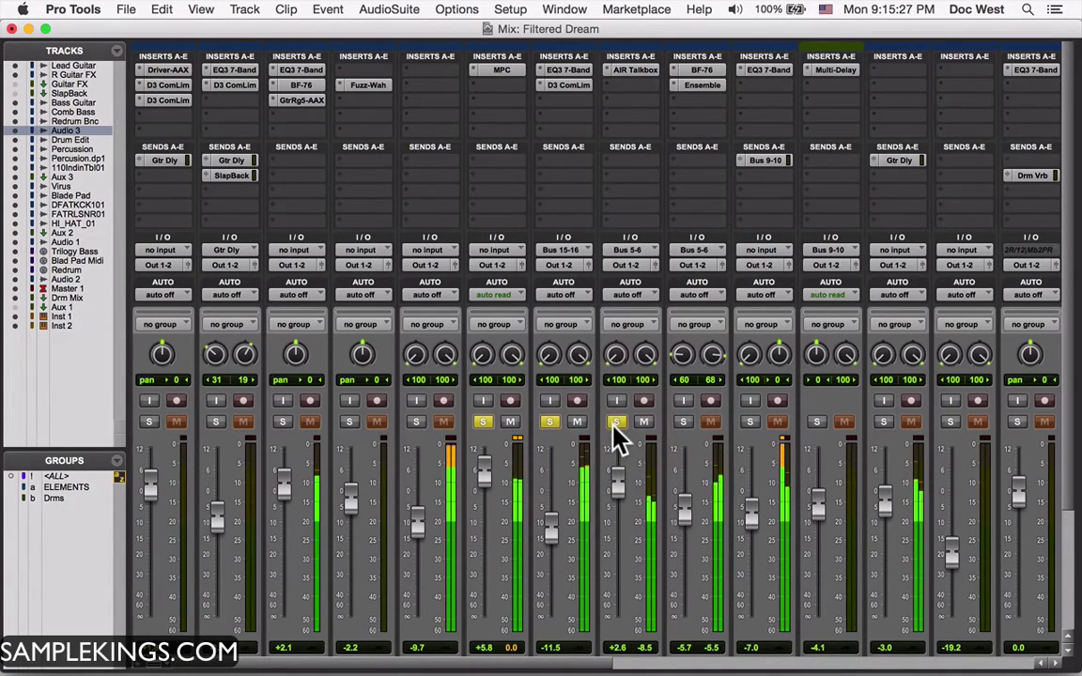
pyautogui.moveTo(617, 479); pyautogui.dragTo(617, 466)
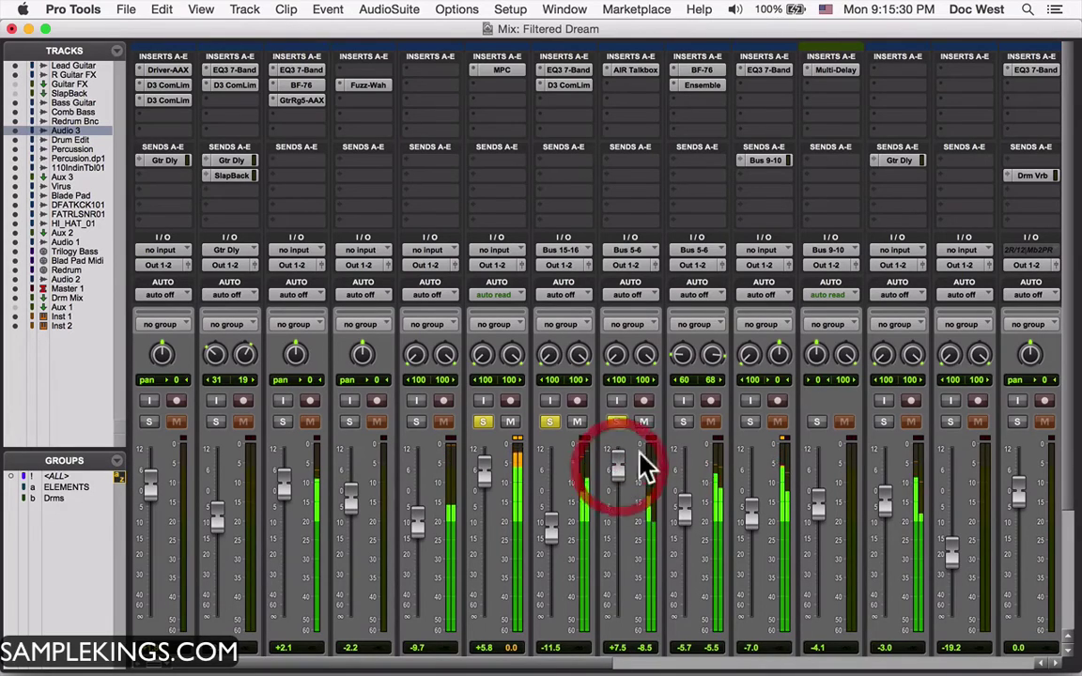
pyautogui.click(685, 422)
pyautogui.moveTo(688, 498); pyautogui.dragTo(684, 476)
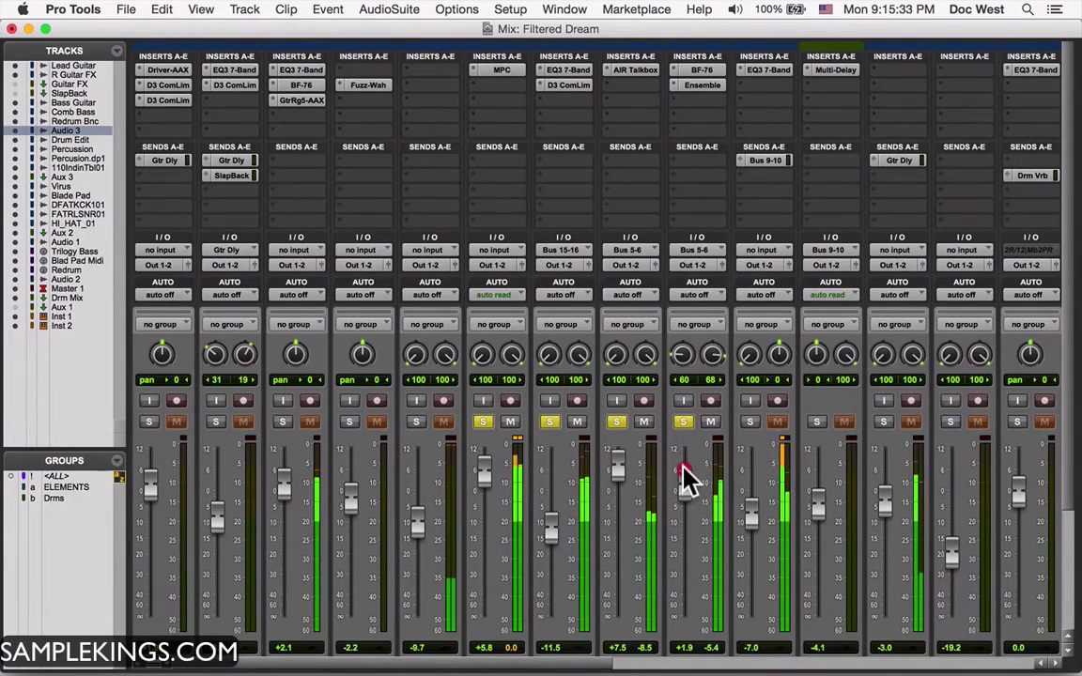
pyautogui.click(748, 423)
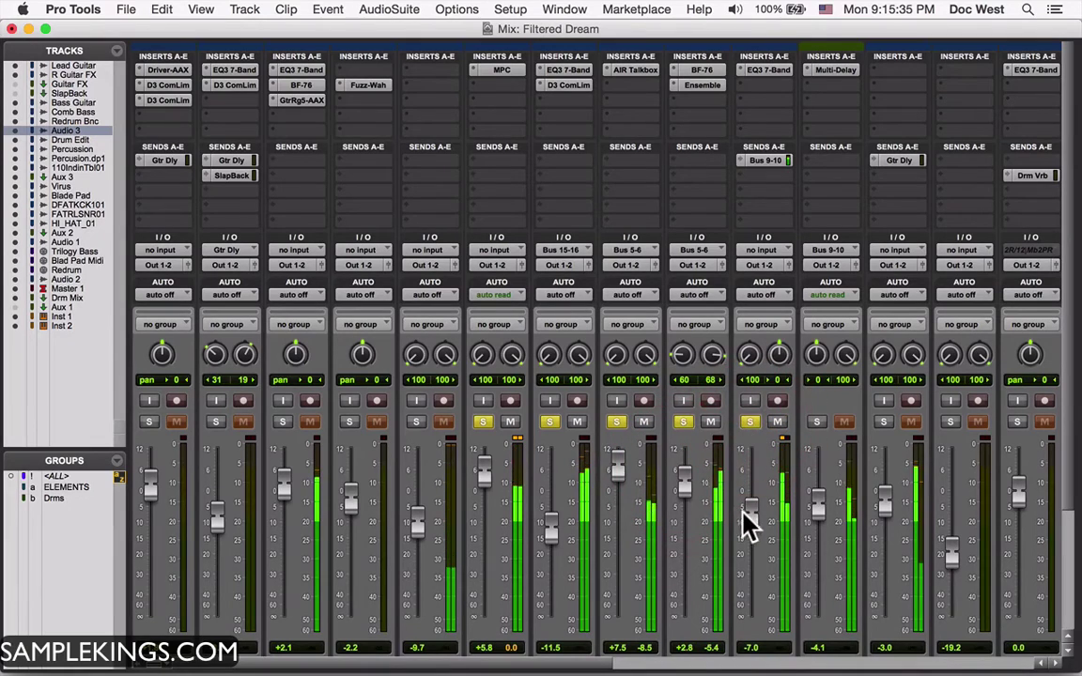
pyautogui.moveTo(749, 511); pyautogui.dragTo(749, 483)
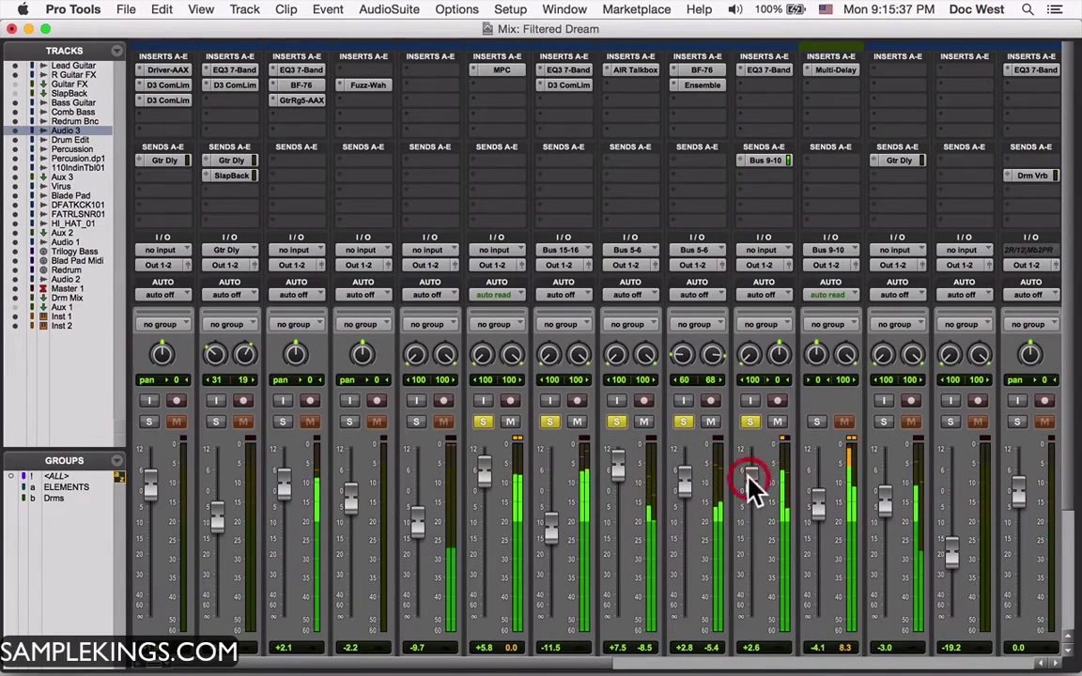
pyautogui.click(810, 422)
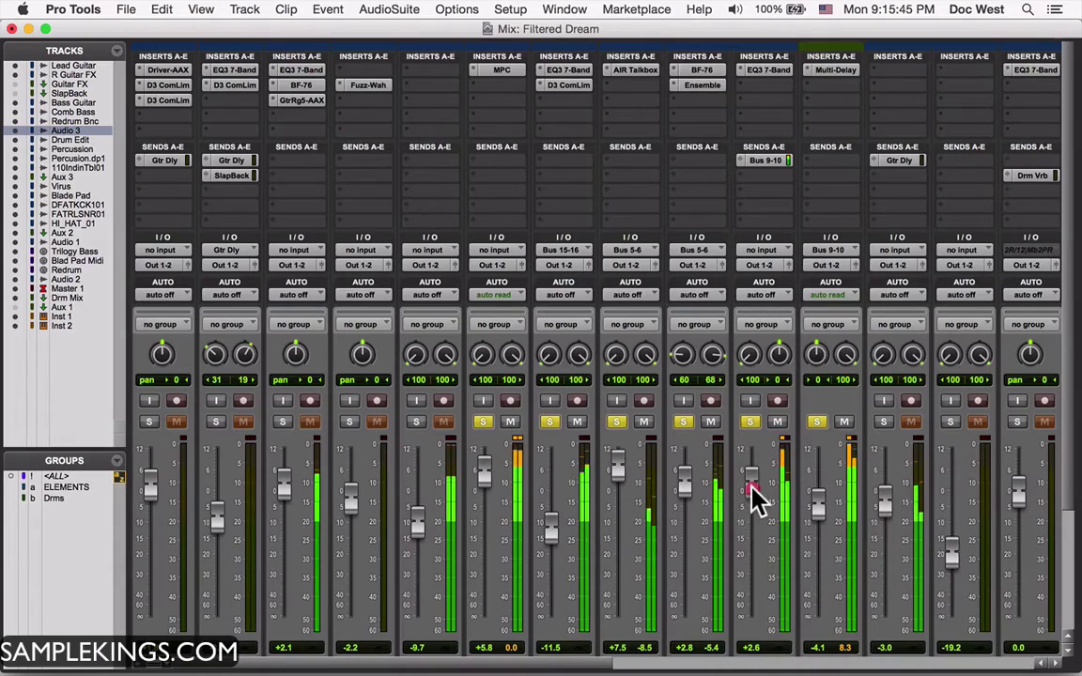
pyautogui.moveTo(753, 490); pyautogui.dragTo(779, 511)
pyautogui.moveTo(888, 508); pyautogui.dragTo(892, 514)
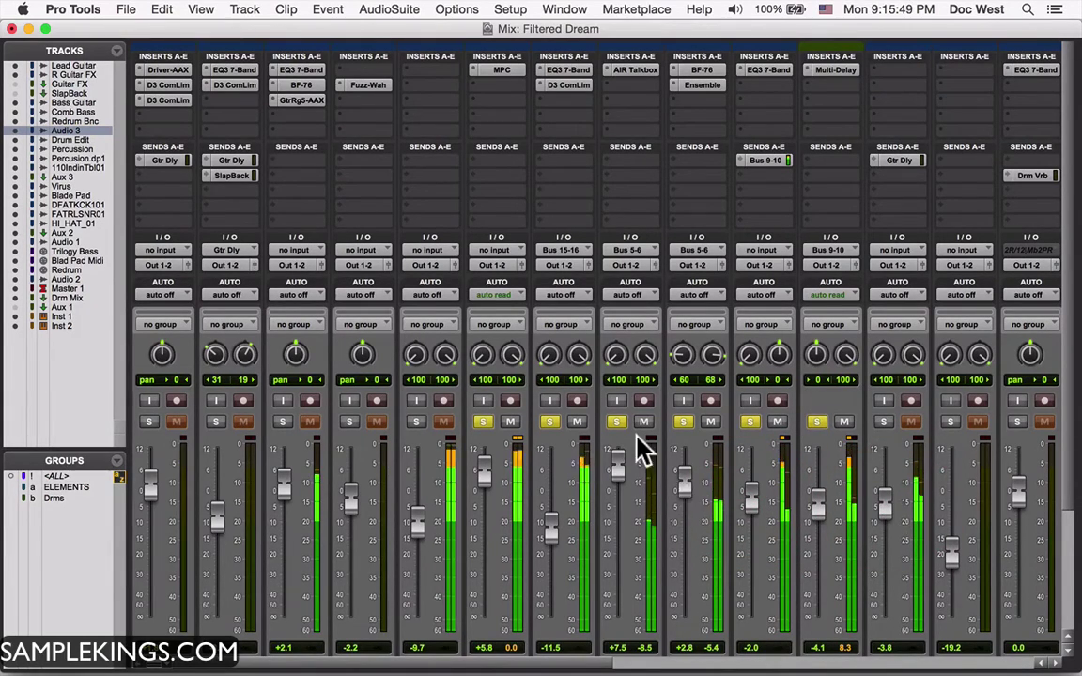
# Step: Turn the MPC plugin's Level knob to about +1 dB, then close its window
pyautogui.click(495, 71)
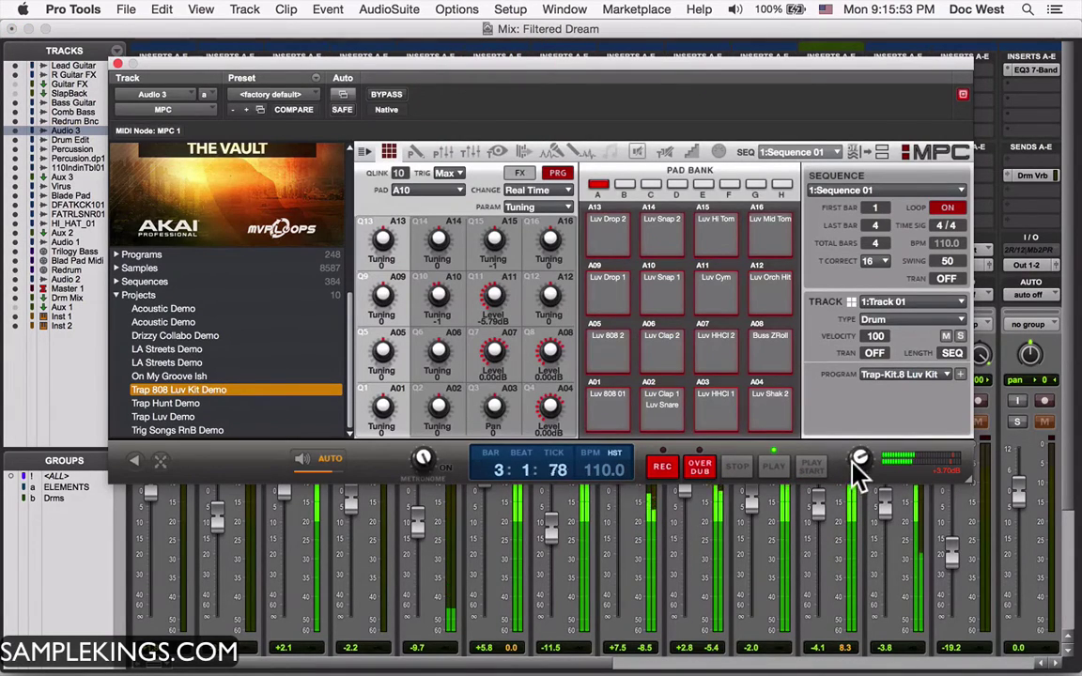
pyautogui.moveTo(858, 458); pyautogui.dragTo(858, 459)
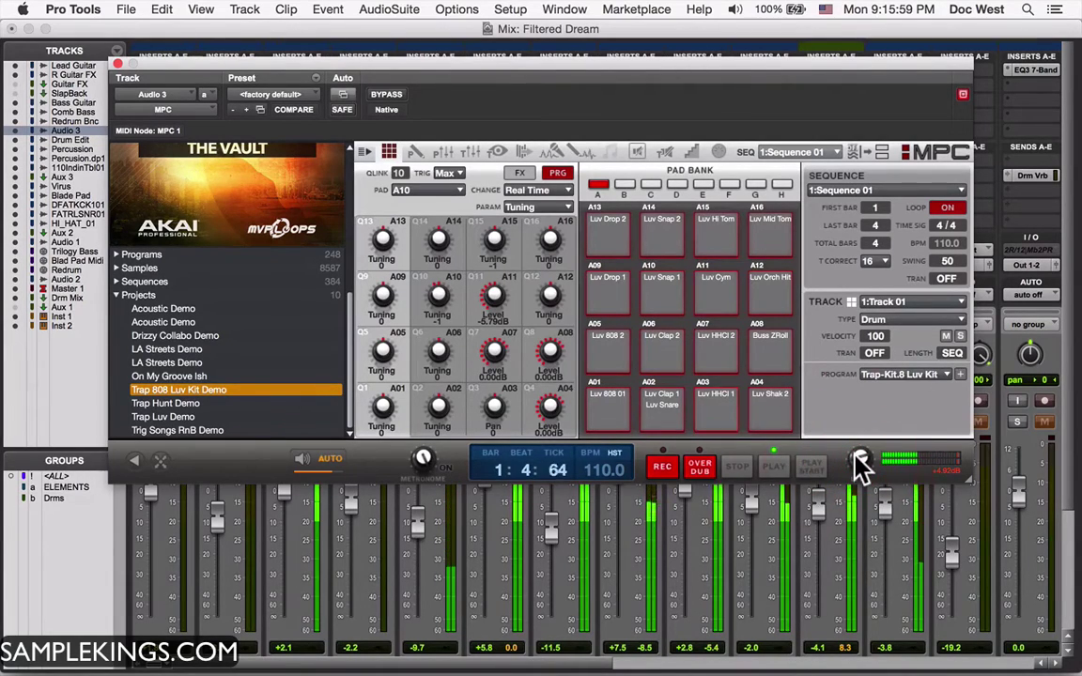
pyautogui.click(115, 64)
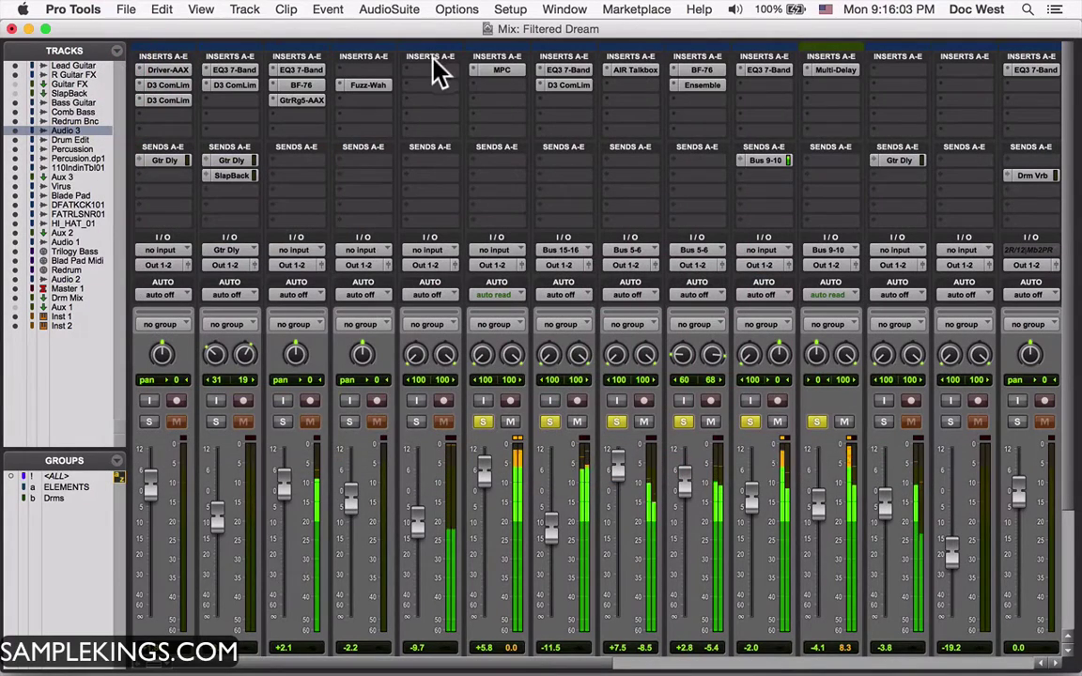